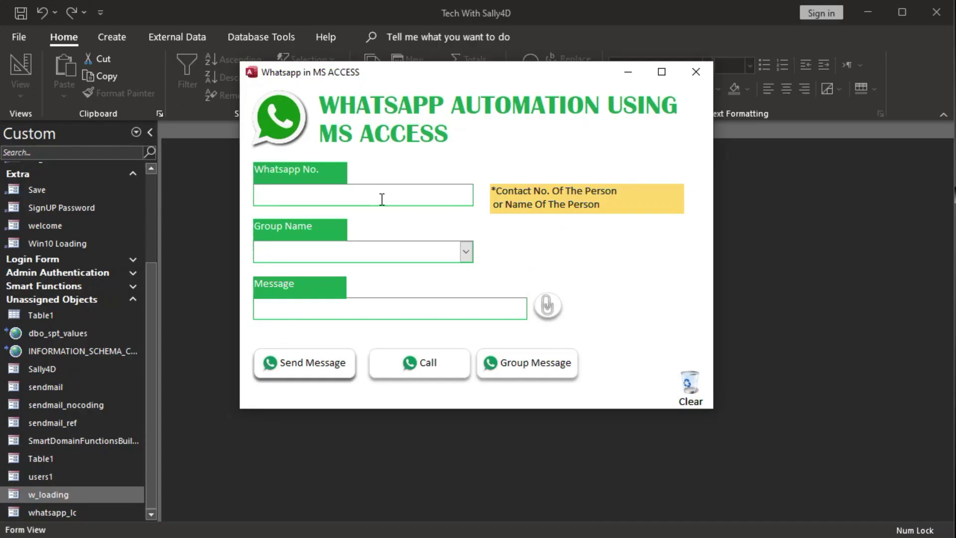
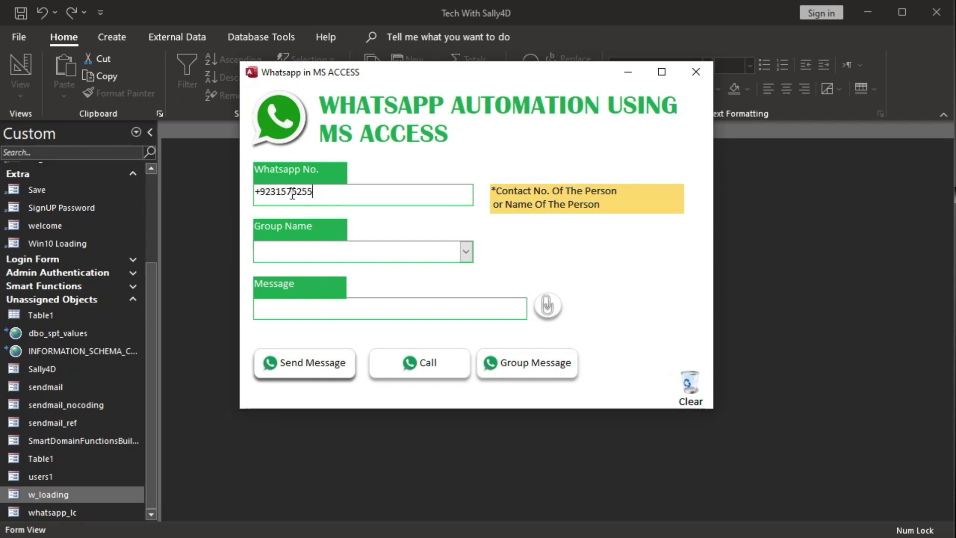
pyautogui.click(295, 314)
pyautogui.write('S')
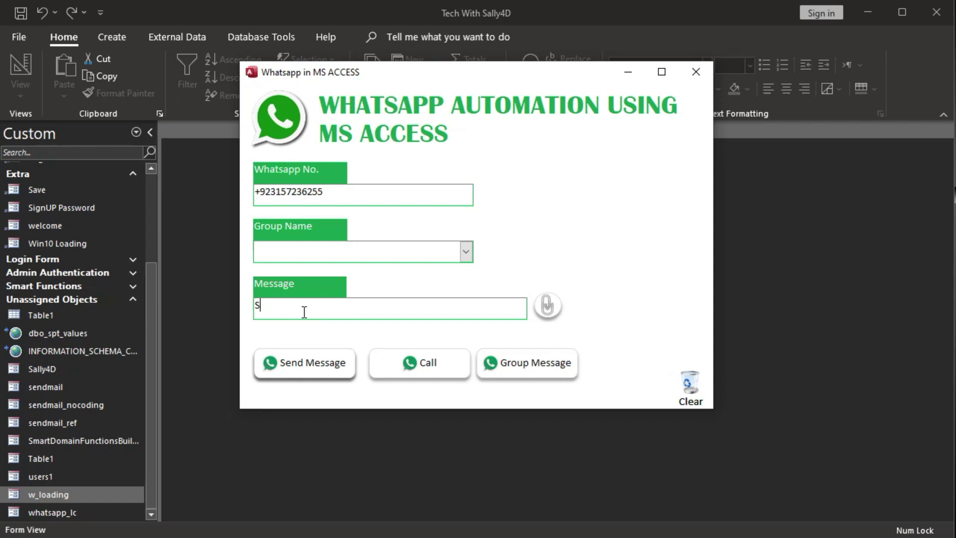
pyautogui.write('ubscribe to My Channel')
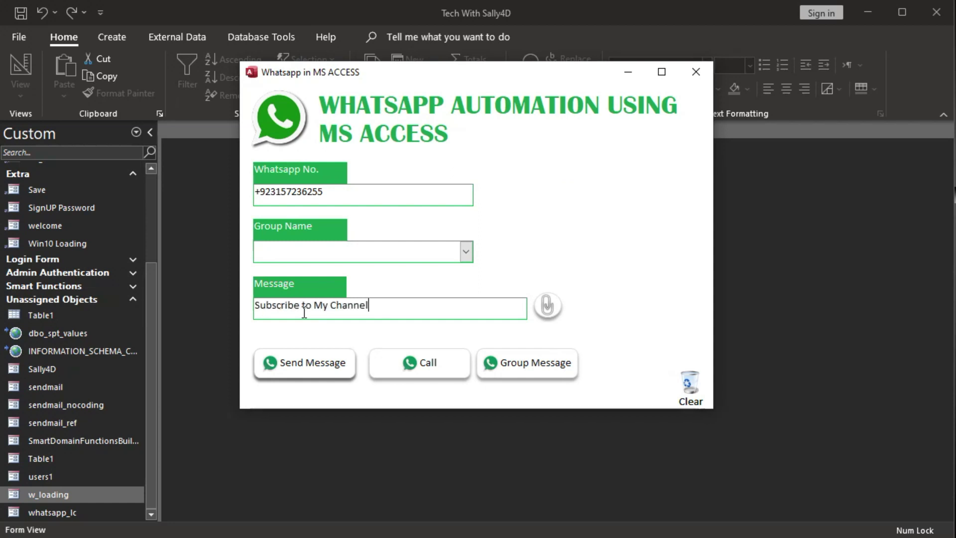
pyautogui.moveTo(370, 305); pyautogui.dragTo(252, 304)
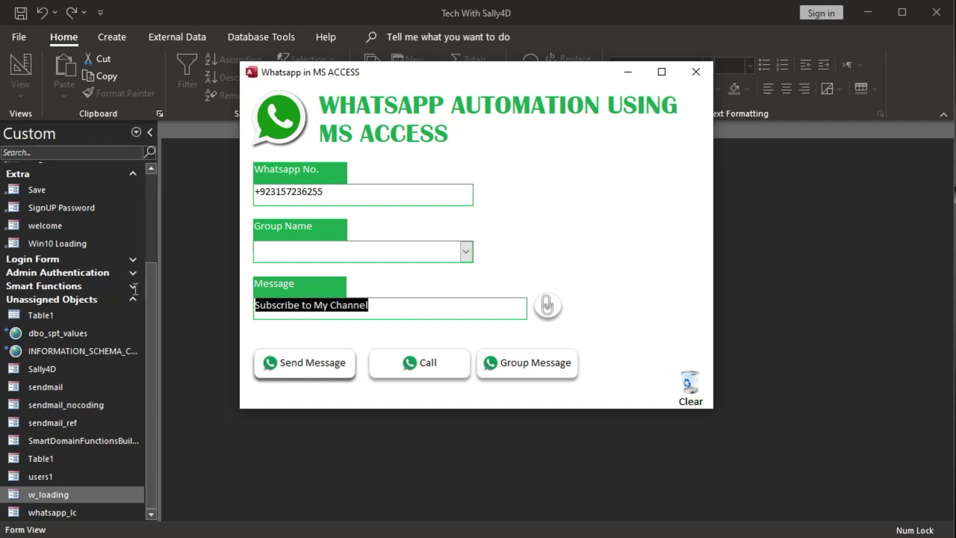
# Attach 21.pdf to the message and review the entered number and message text.
pyautogui.click(548, 307)
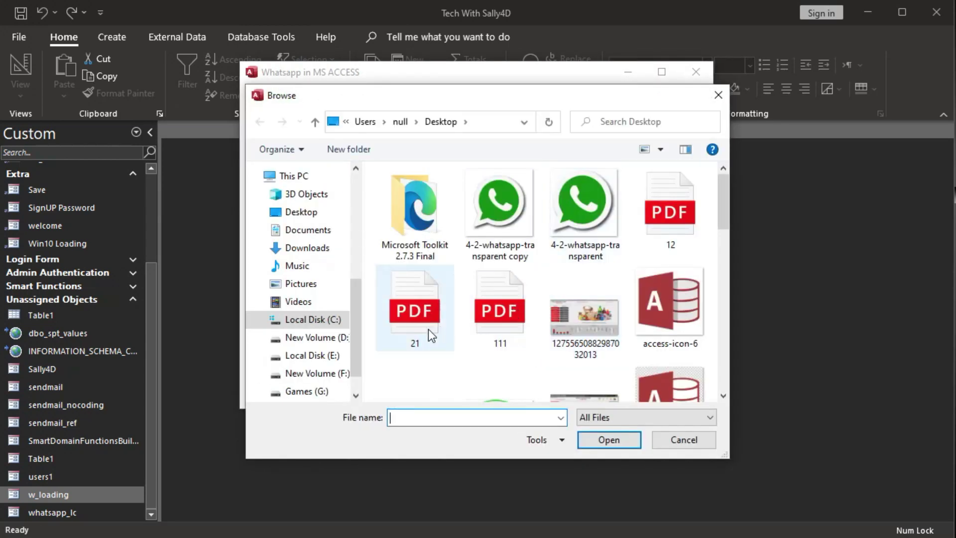
pyautogui.doubleClick(420, 322)
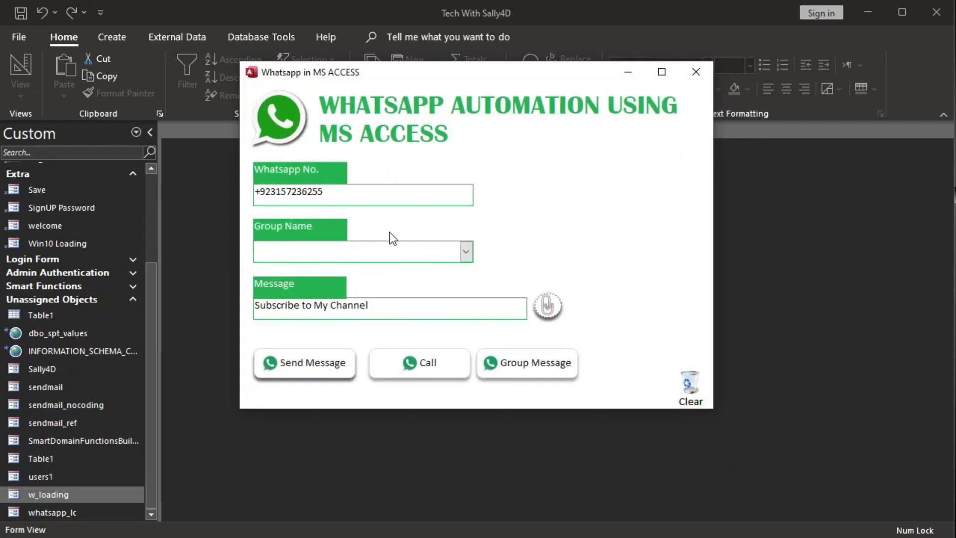
pyautogui.moveTo(354, 188); pyautogui.dragTo(247, 195)
pyautogui.moveTo(380, 306); pyautogui.dragTo(220, 299)
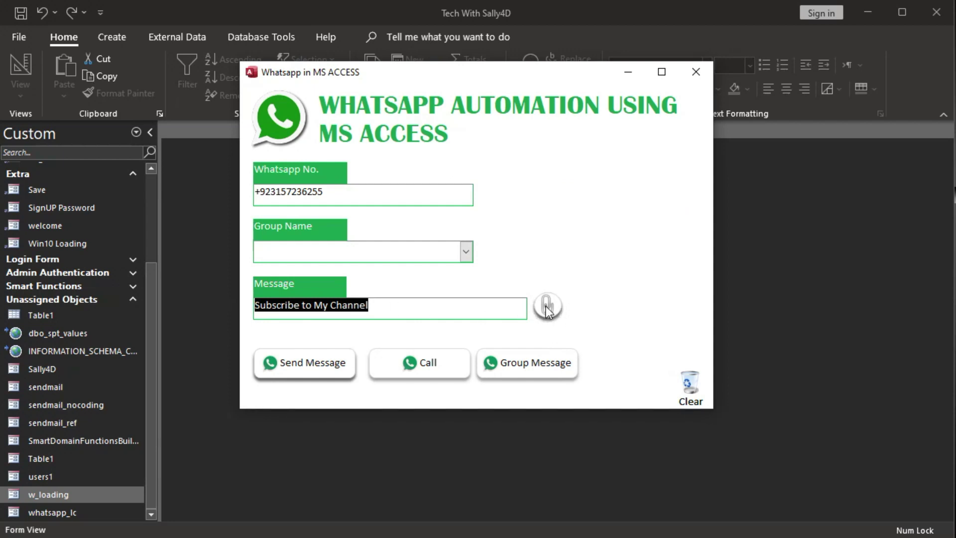
# Send 'Subscribe to My Channel' with 21.pdf and confirm it was delivered at 23:55 in WhatsApp.
pyautogui.click(324, 364)
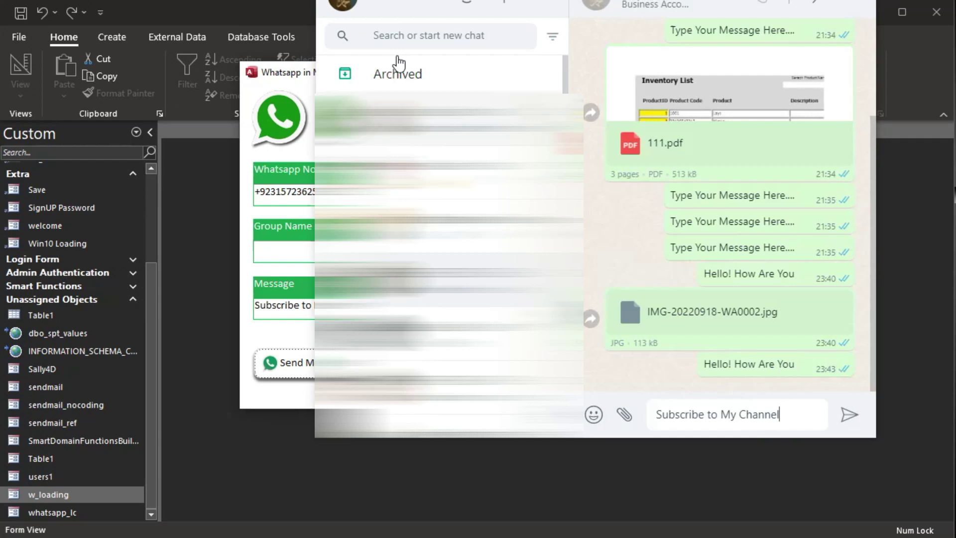
pyautogui.moveTo(473, 3); pyautogui.dragTo(473, 32)
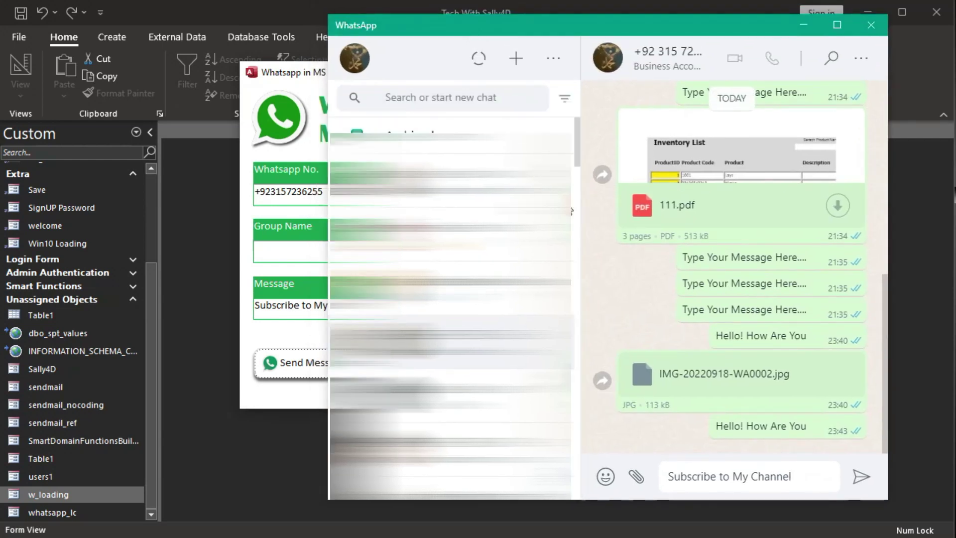
pyautogui.click(635, 476)
pyautogui.click(625, 389)
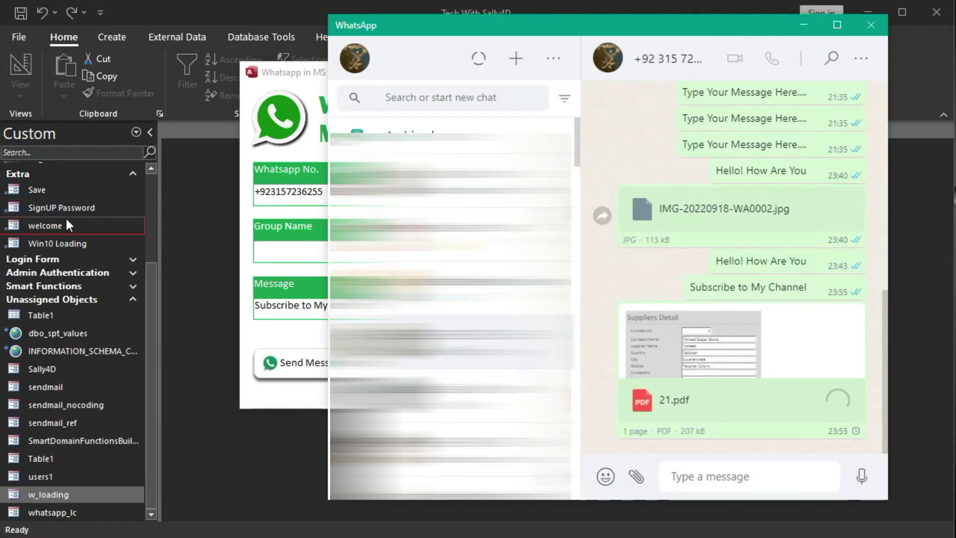
pyautogui.moveTo(811, 288); pyautogui.dragTo(679, 294)
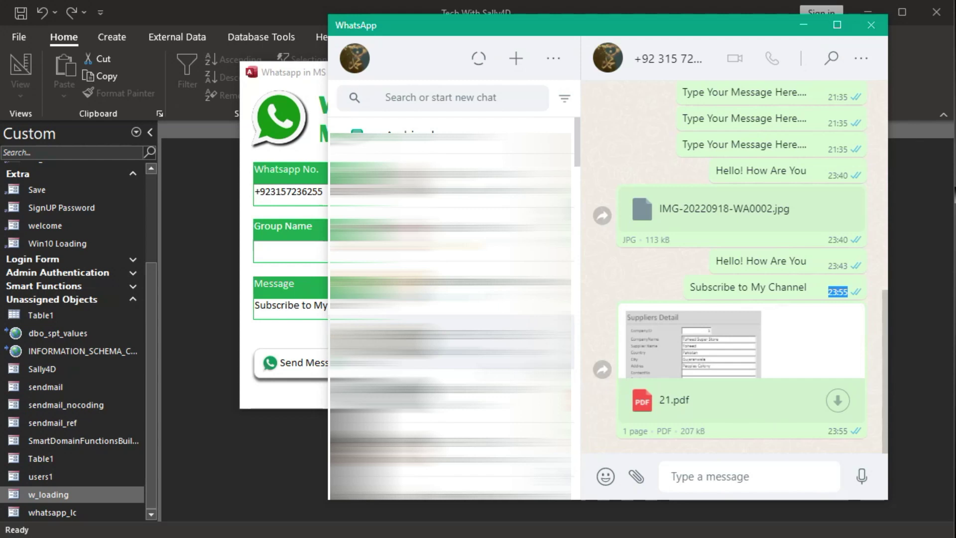
pyautogui.click(286, 324)
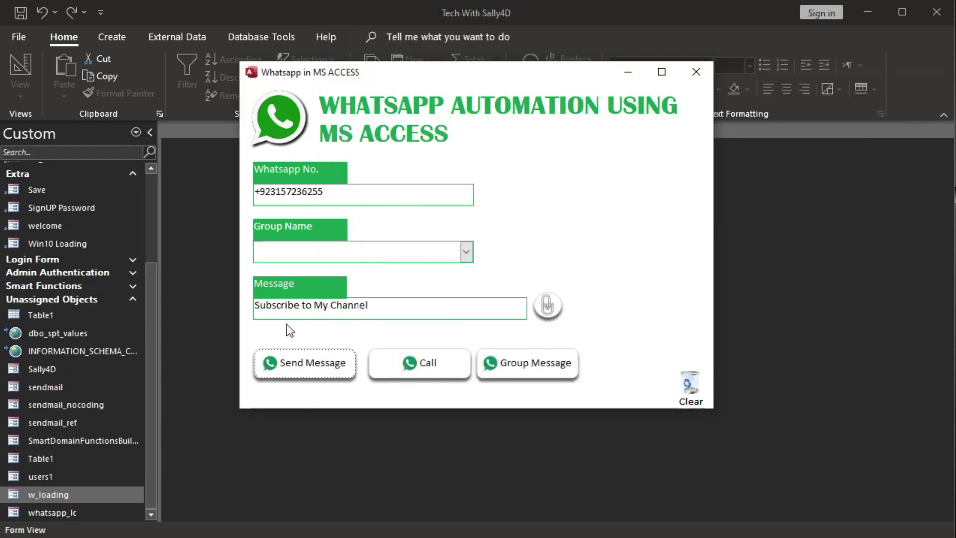
pyautogui.click(331, 196)
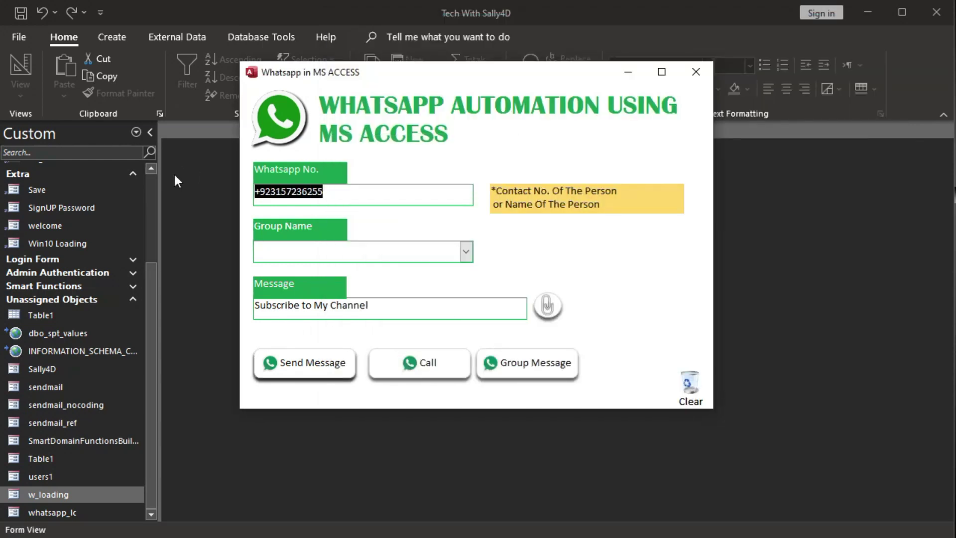
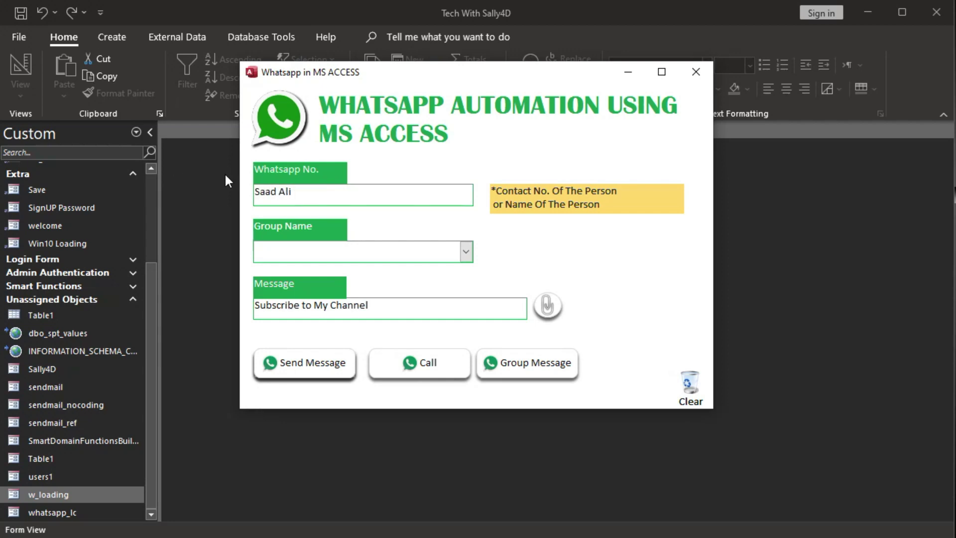
# Attach the IMG-20220918-WA0002 picture from the Desktop, replacing the Access icon first chosen.
pyautogui.click(547, 305)
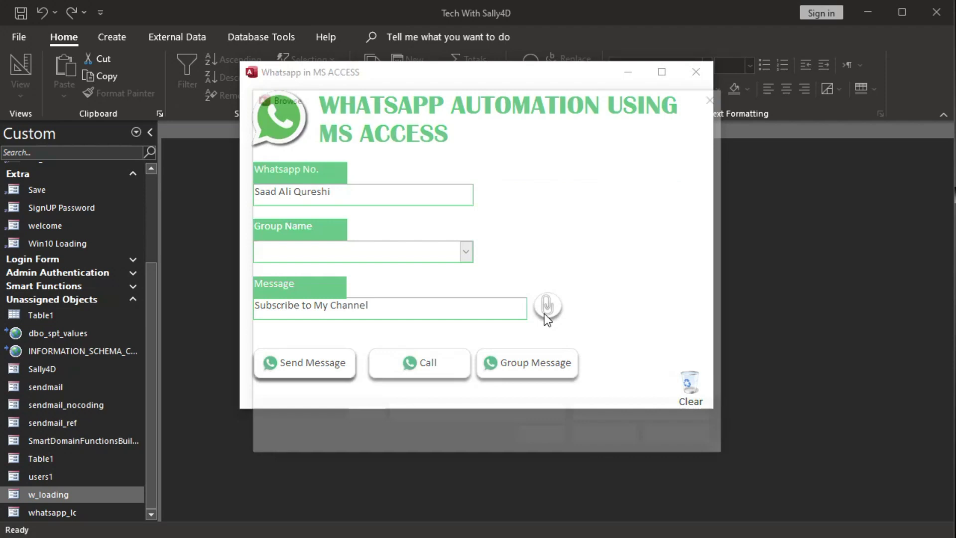
pyautogui.scroll(-2, 584, 210)
pyautogui.scroll(-2, 597, 278)
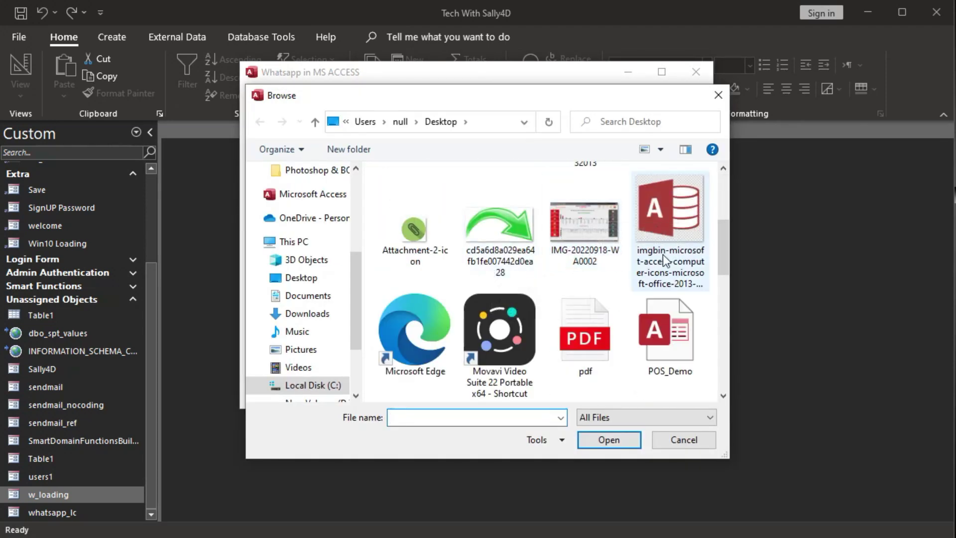
pyautogui.doubleClick(666, 226)
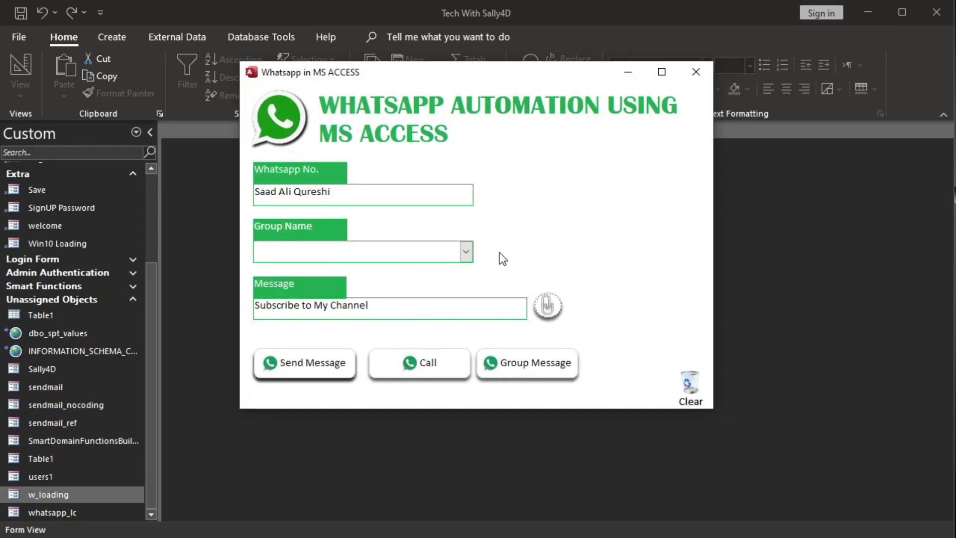
pyautogui.click(561, 307)
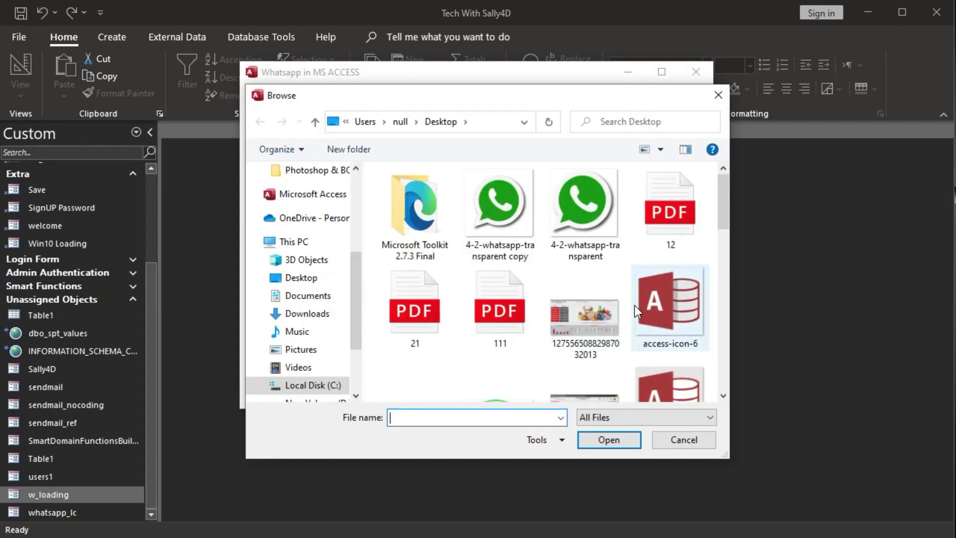
pyautogui.scroll(-1, 552, 237)
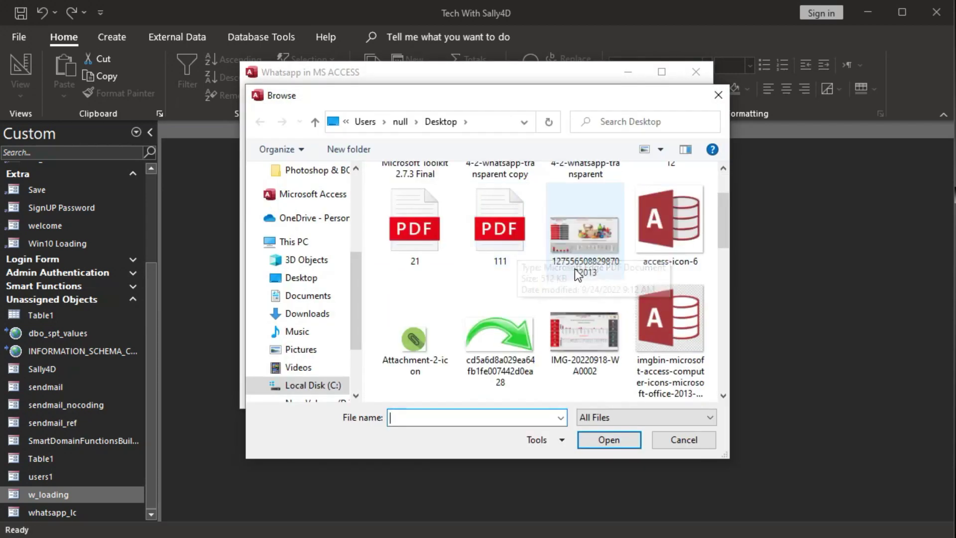
pyautogui.doubleClick(593, 331)
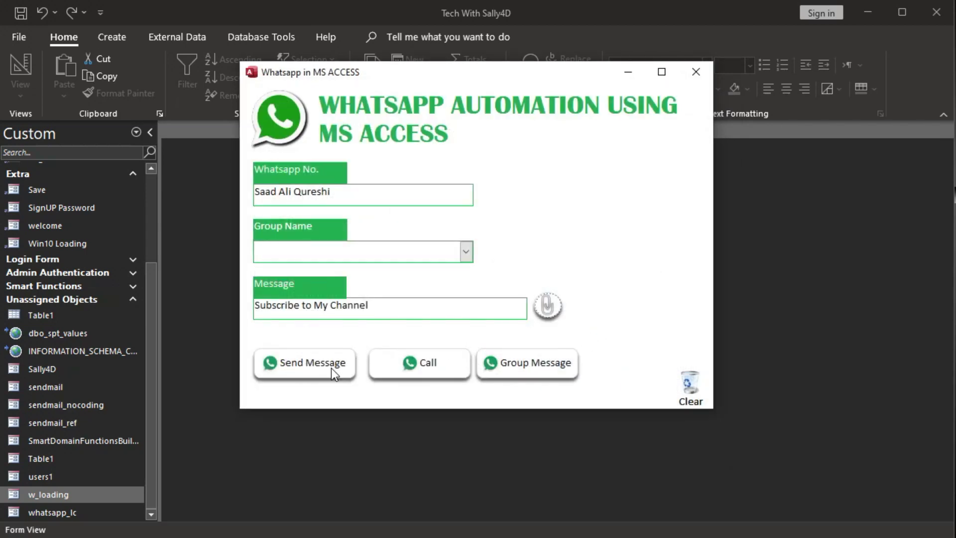
pyautogui.click(331, 369)
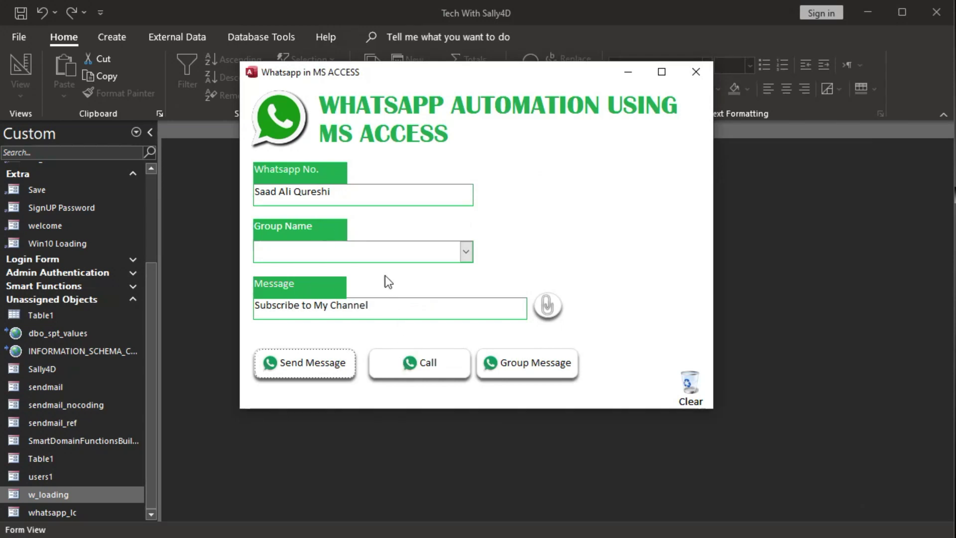
pyautogui.moveTo(354, 192); pyautogui.dragTo(191, 184)
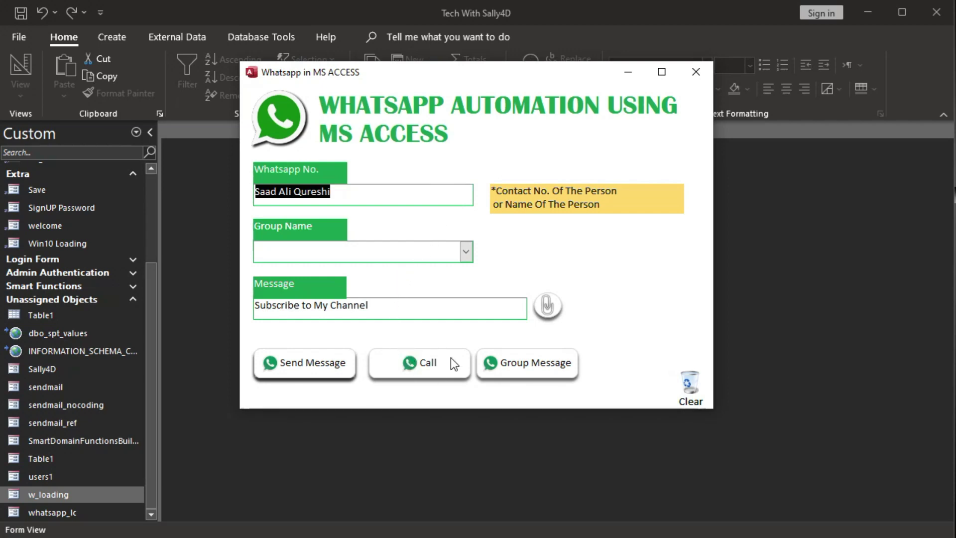
pyautogui.click(423, 372)
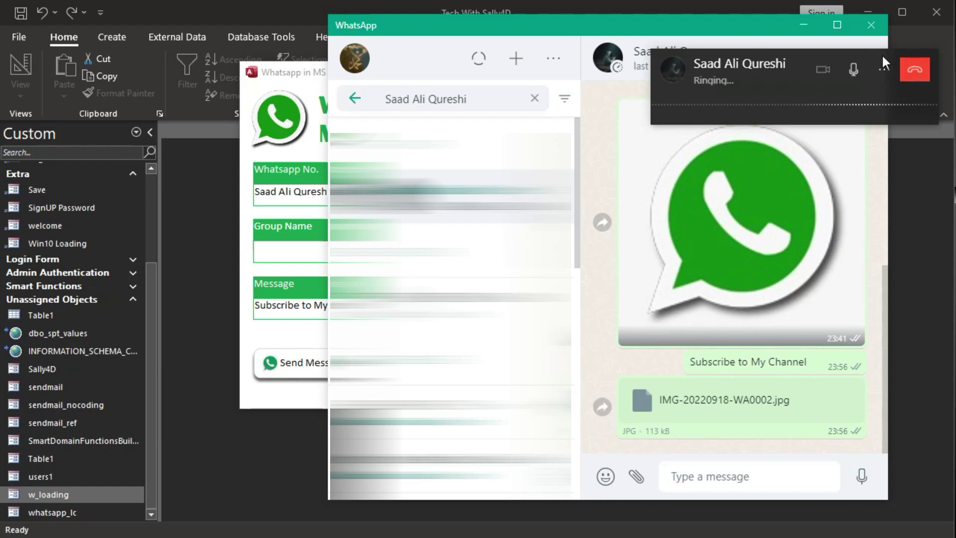
pyautogui.click(921, 69)
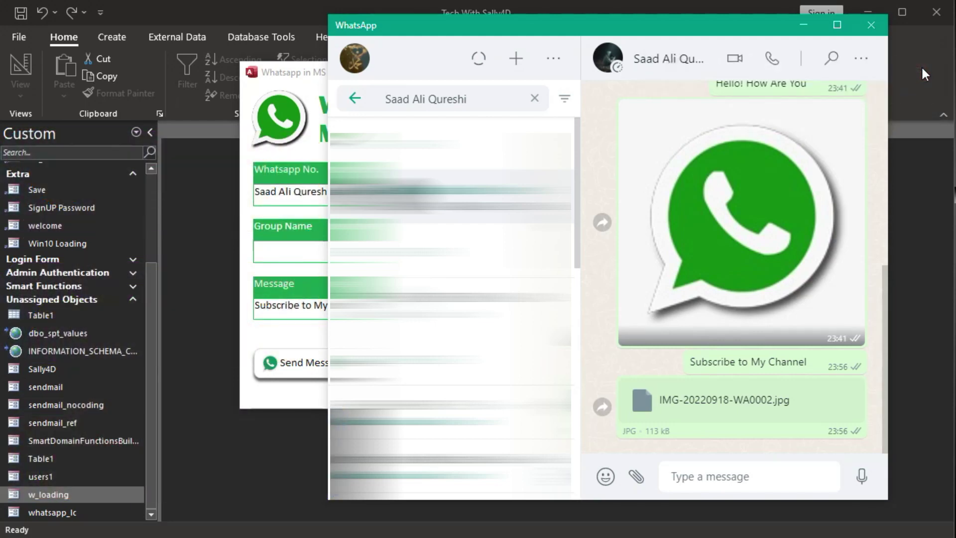
pyautogui.click(309, 74)
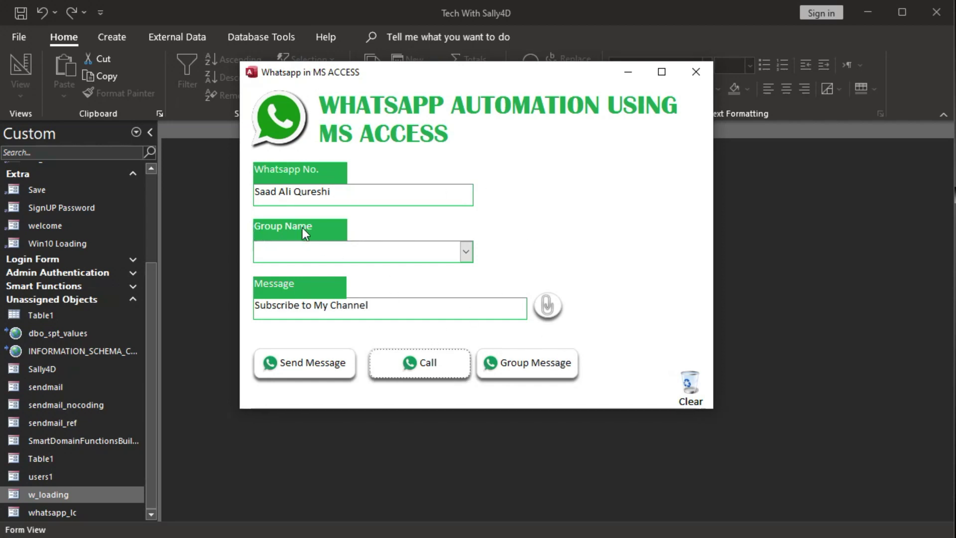
# Enter TechWithSally4D as the group name.
pyautogui.click(277, 249)
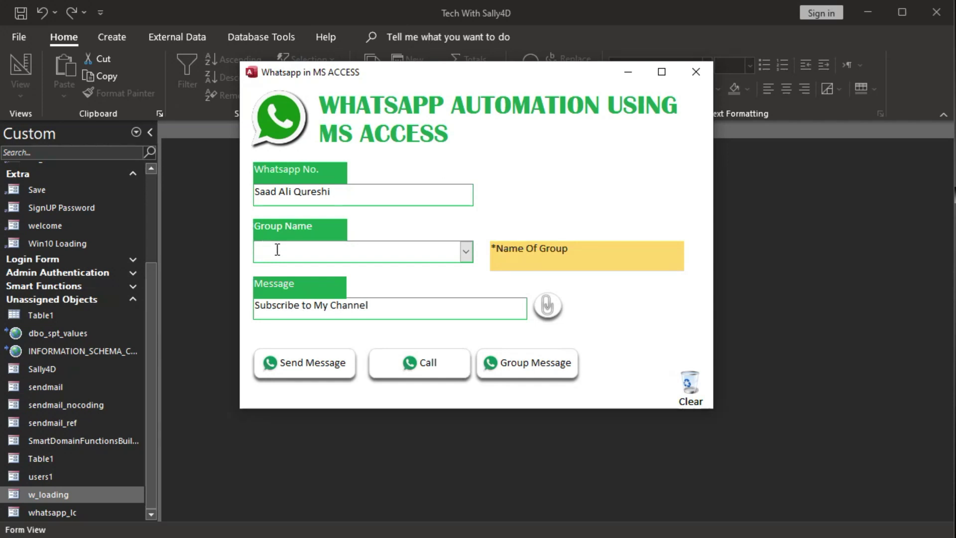
pyautogui.write('Te')
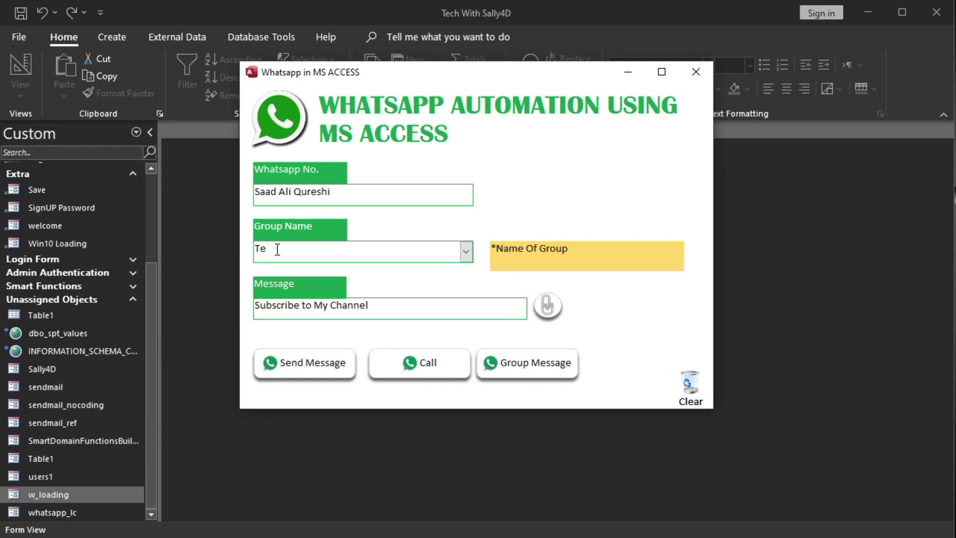
pyautogui.write('chWith')
pyautogui.write('Sally4D')
pyautogui.hotkey('ctrl', 'a')
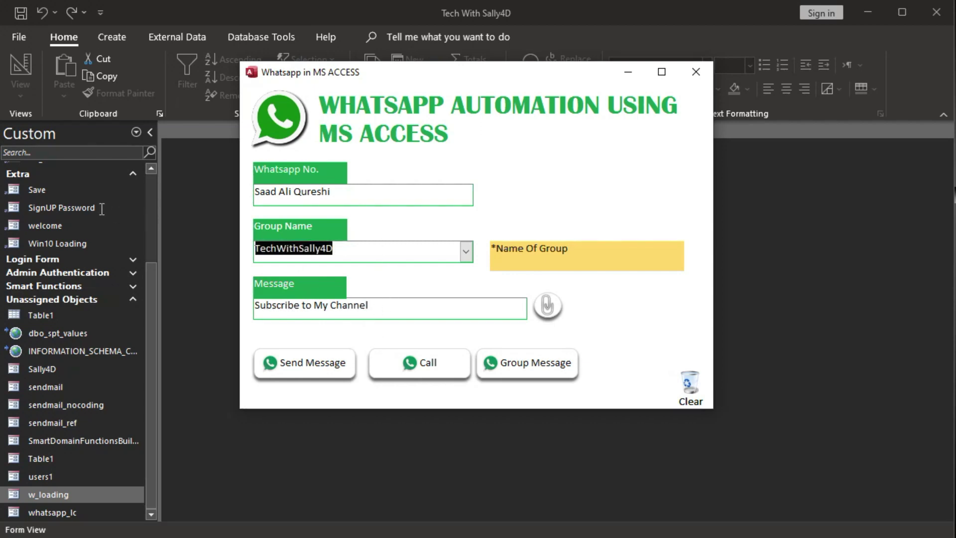
# Attach the 4-2-whatsapp-transparent copy image to the 'Subscribe to My Channel' message.
pyautogui.moveTo(425, 307); pyautogui.dragTo(254, 306)
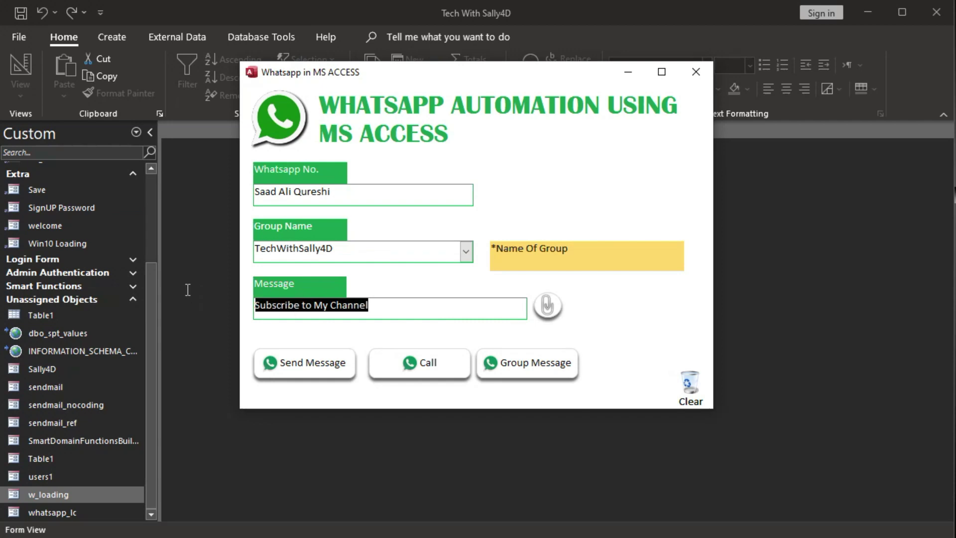
pyautogui.click(546, 304)
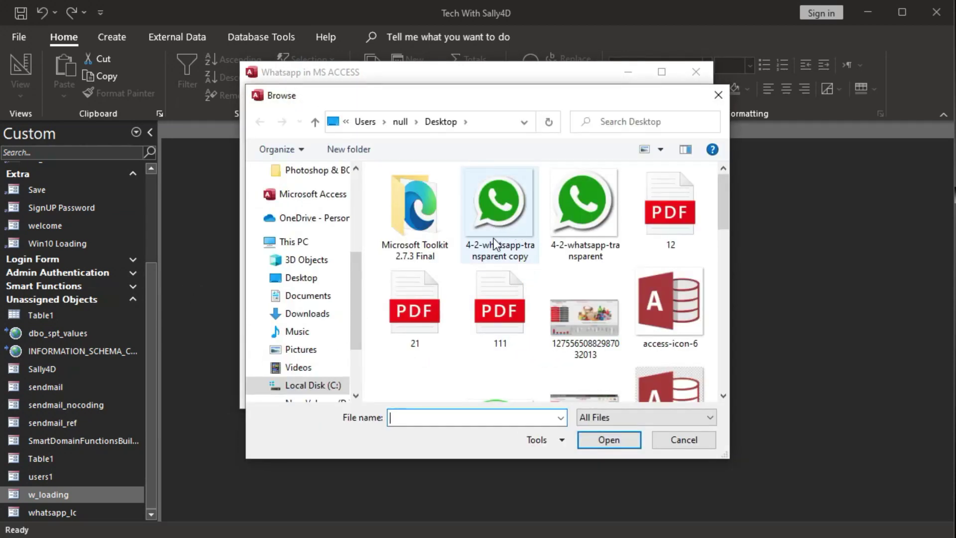
pyautogui.doubleClick(512, 228)
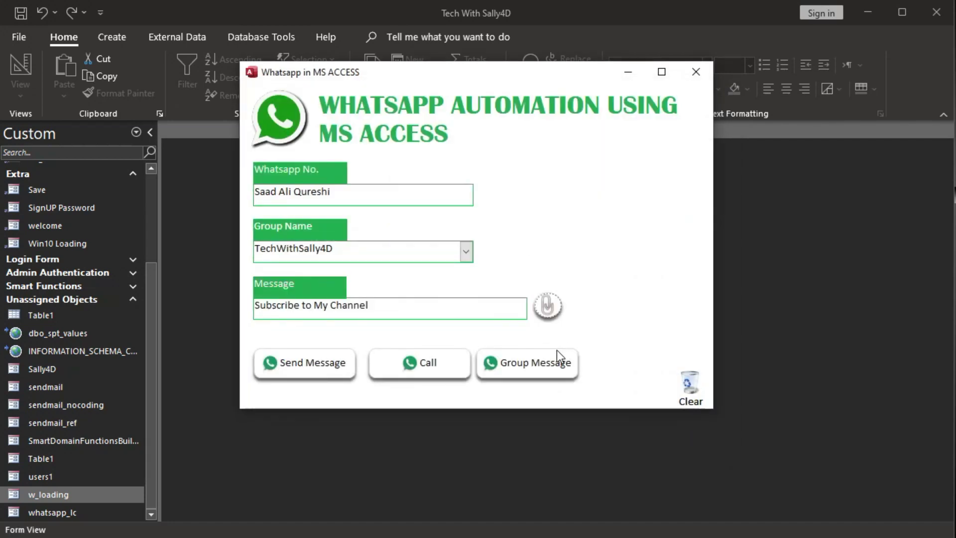
# Send the message and image to the TechWithSally4D group, opening its WhatsApp chat.
pyautogui.click(533, 368)
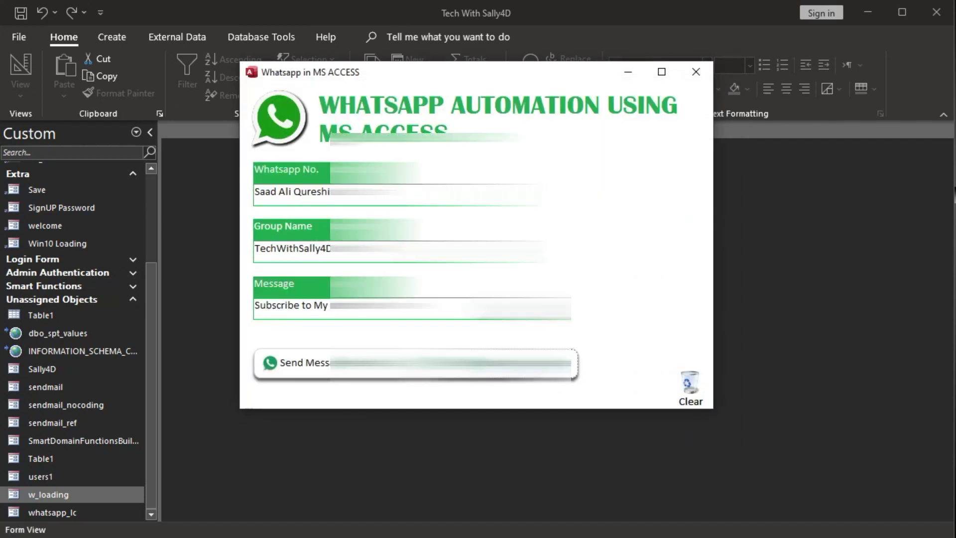